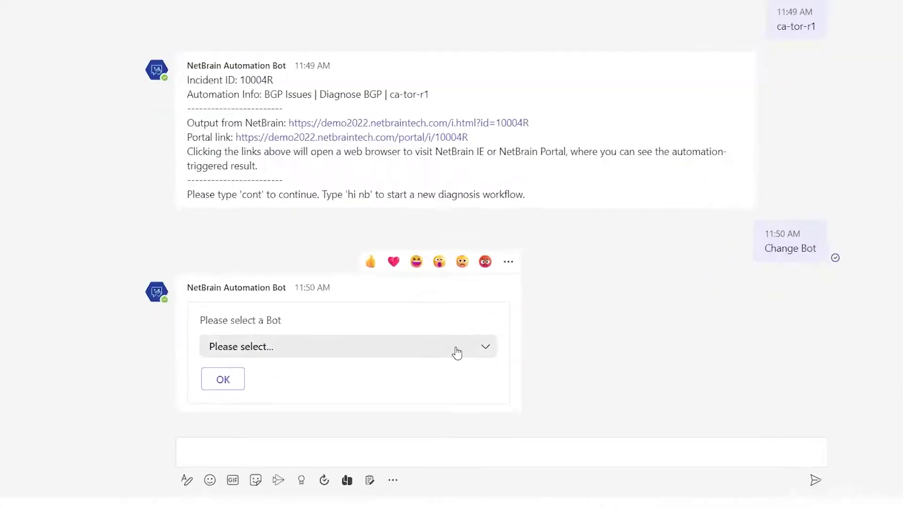
- Choose 'Self Service - Tier 1 Troubleshooting' from the bot selection dropdown
left_click(456, 352)
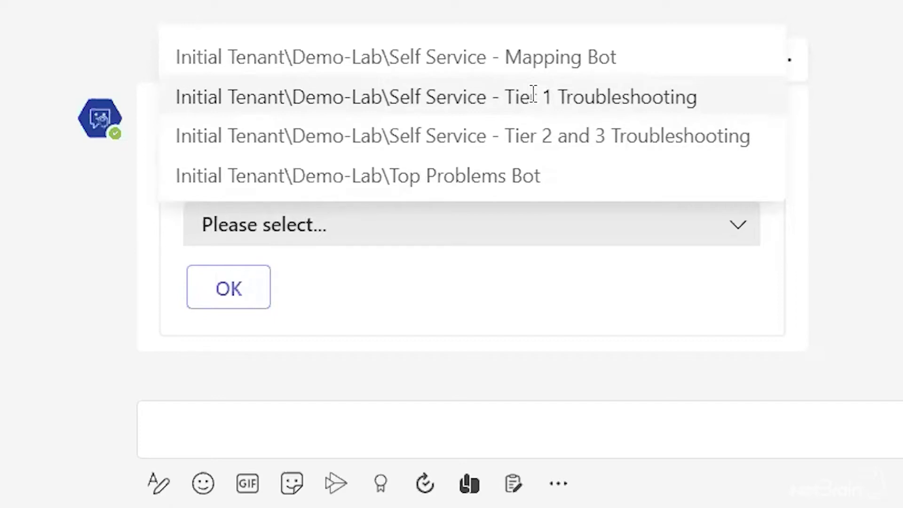
left_click(565, 97)
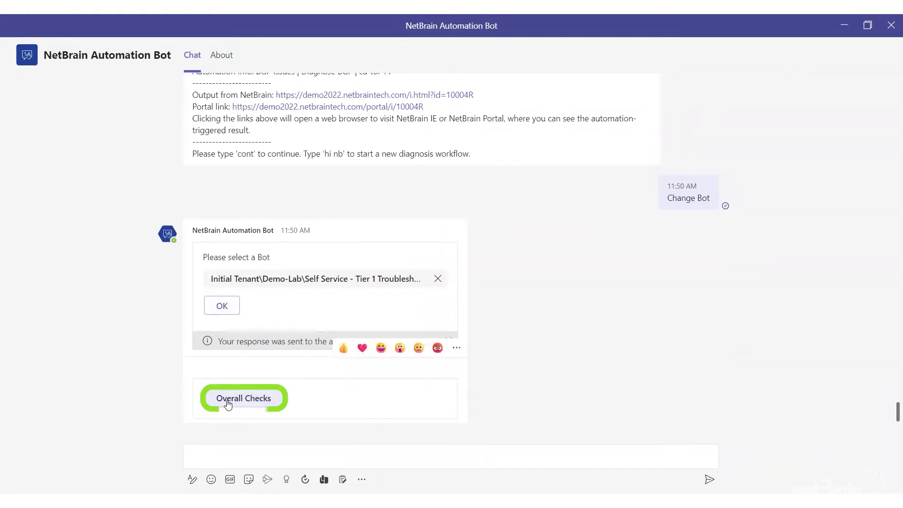
- Run Overall Checks' Diagnose L1 issues on device ca-tor-r1
left_click(227, 401)
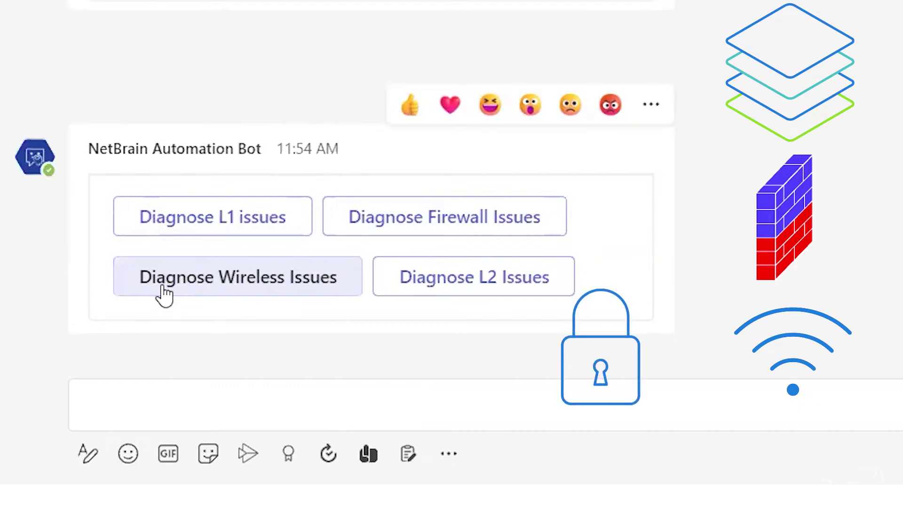
left_click(183, 211)
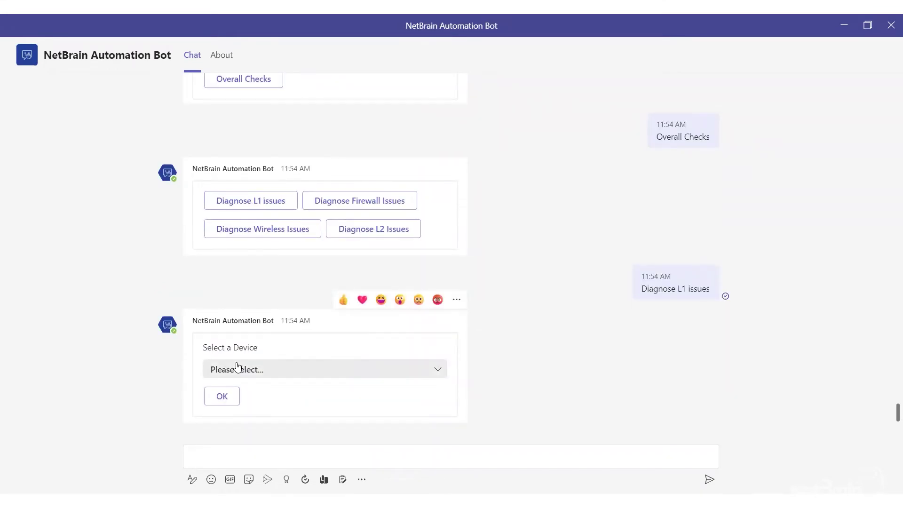
left_click(268, 455)
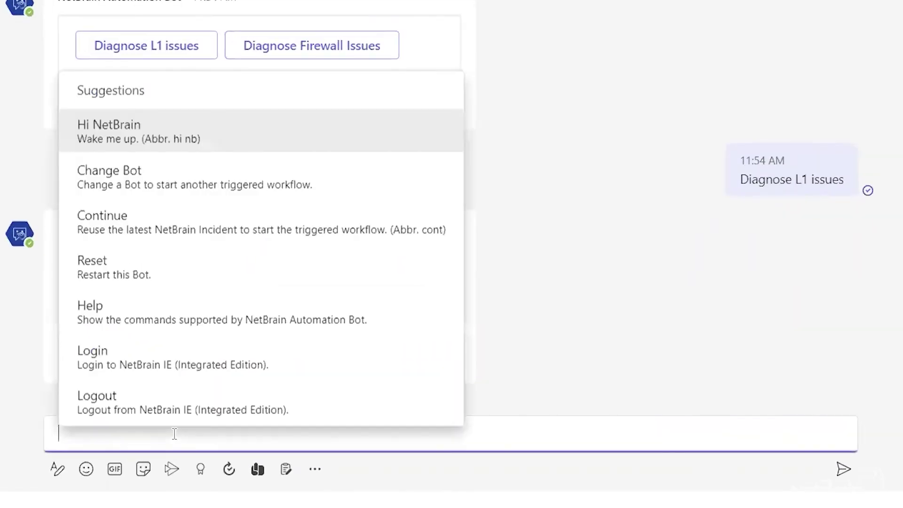
left_click(403, 304)
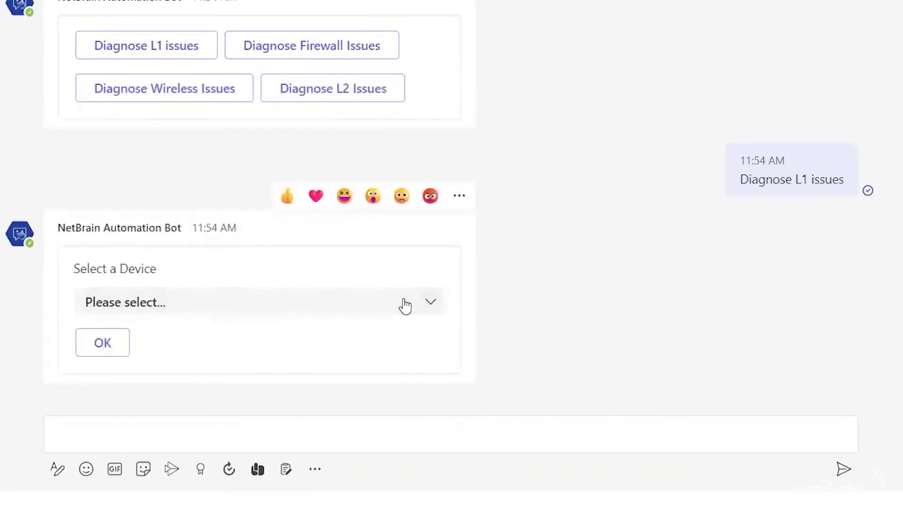
left_click(403, 304)
left_click(539, 445)
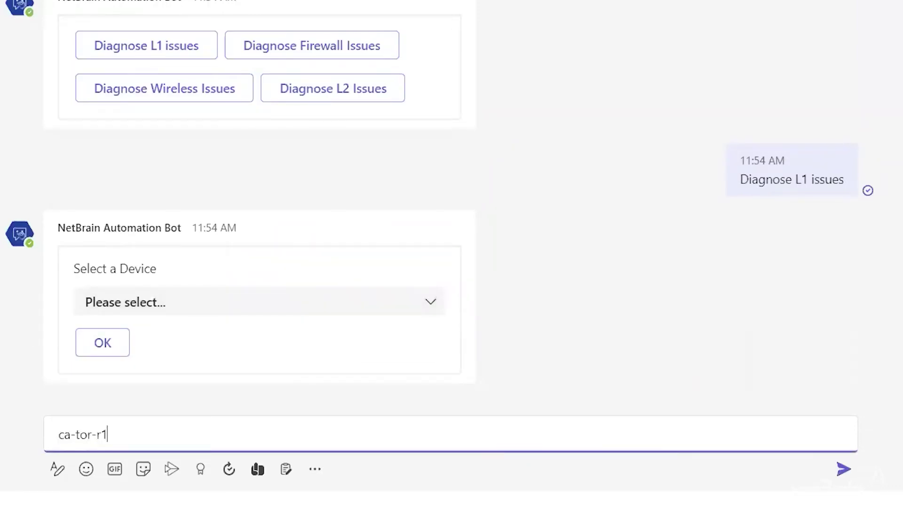
key("Return")
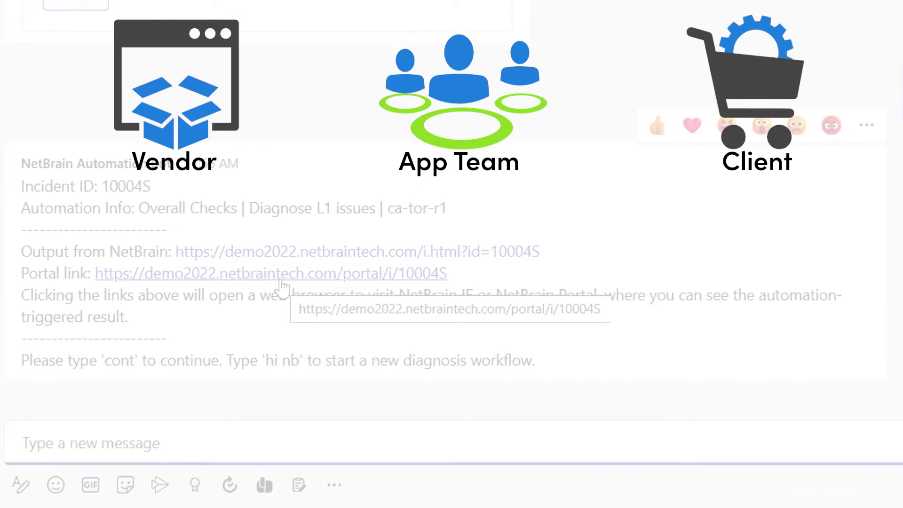
- Open incident 10004S in NetBrain Portal and zoom around the CA-TOR-R1 neighbor map
left_click(236, 275)
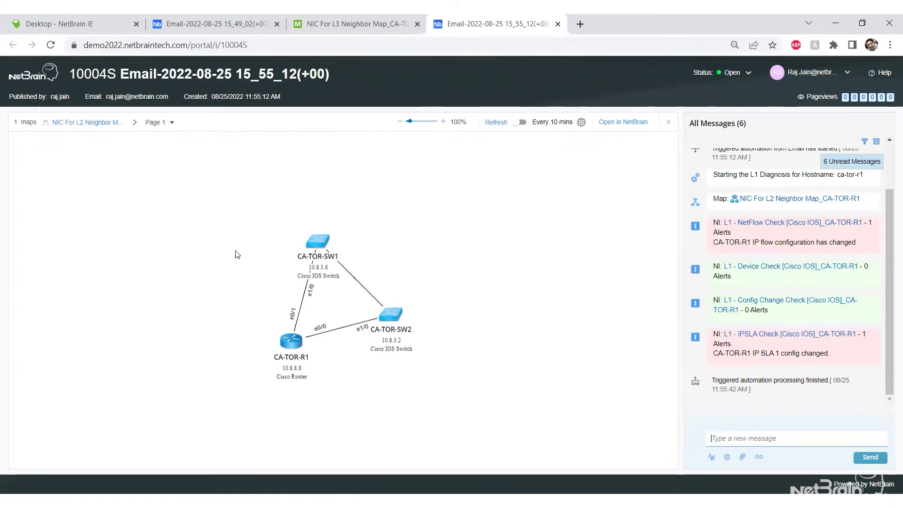
scroll(298, 248, "up", 3)
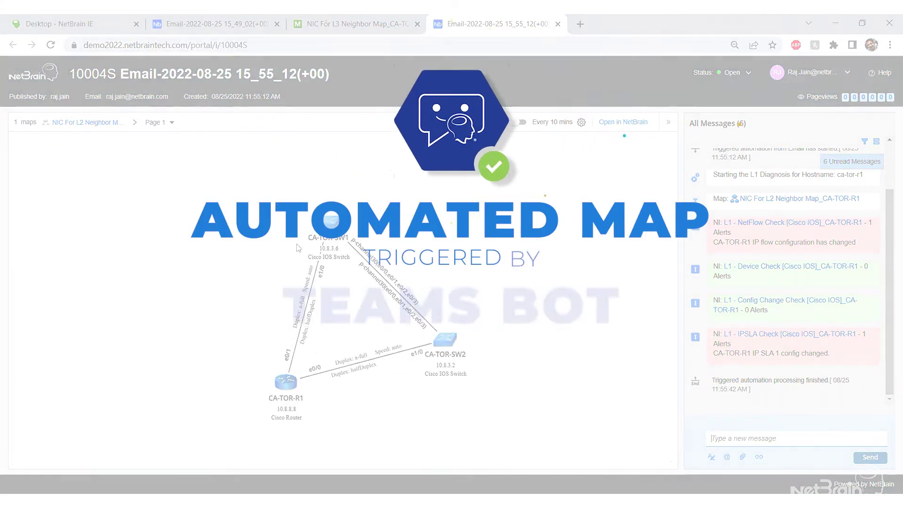
scroll(266, 320, "up", 2)
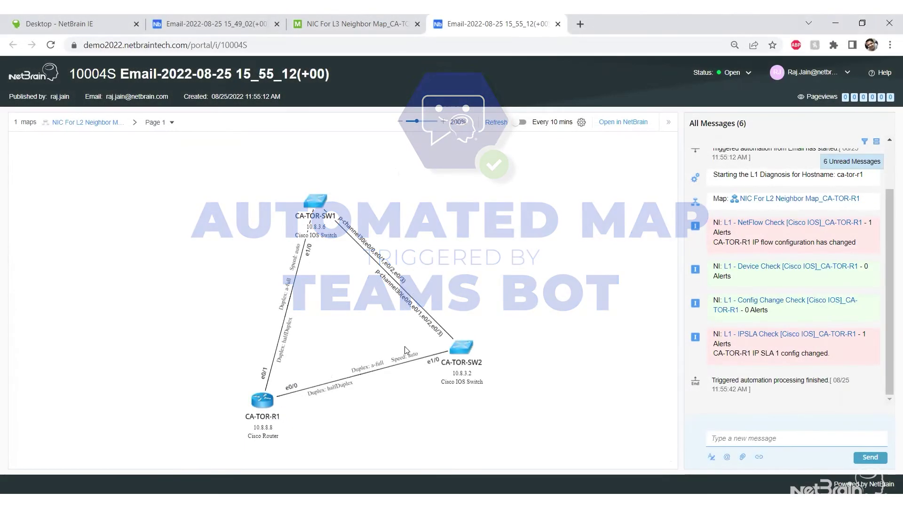
scroll(407, 350, "down", 3)
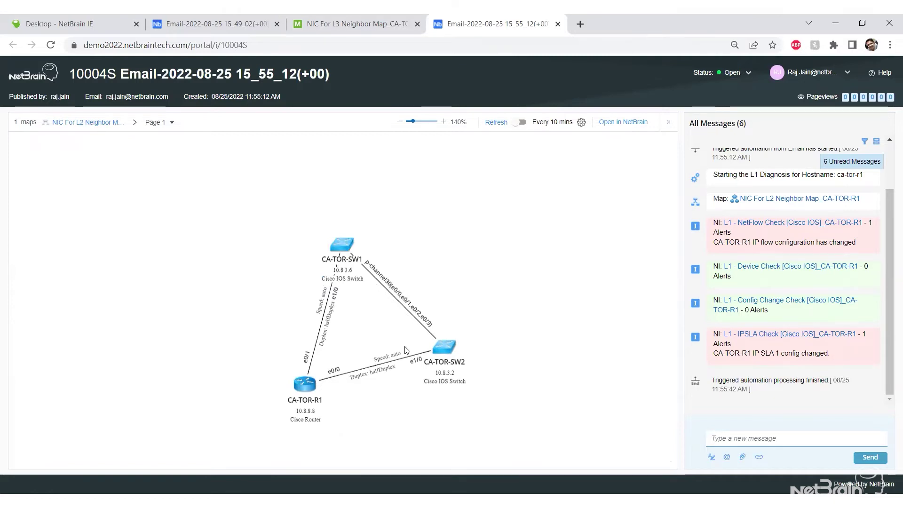
scroll(407, 350, "up", 5)
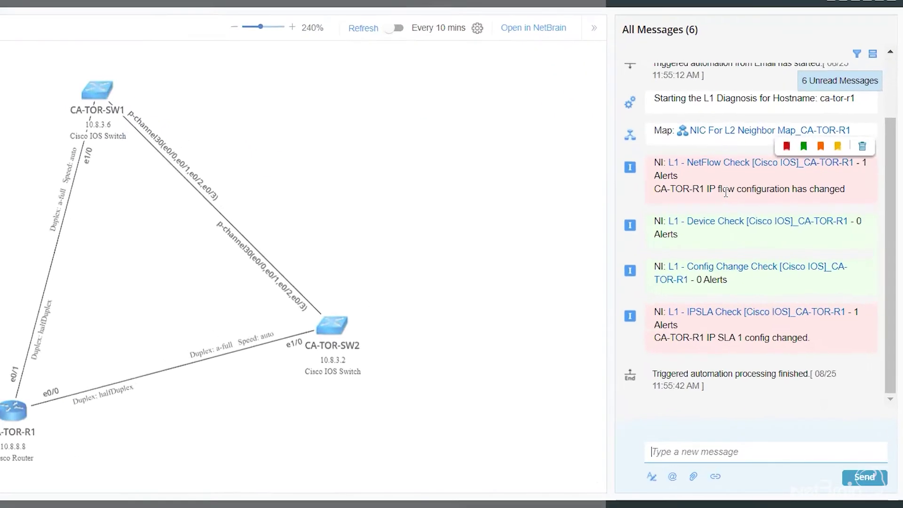
scroll(756, 231, "up", 2)
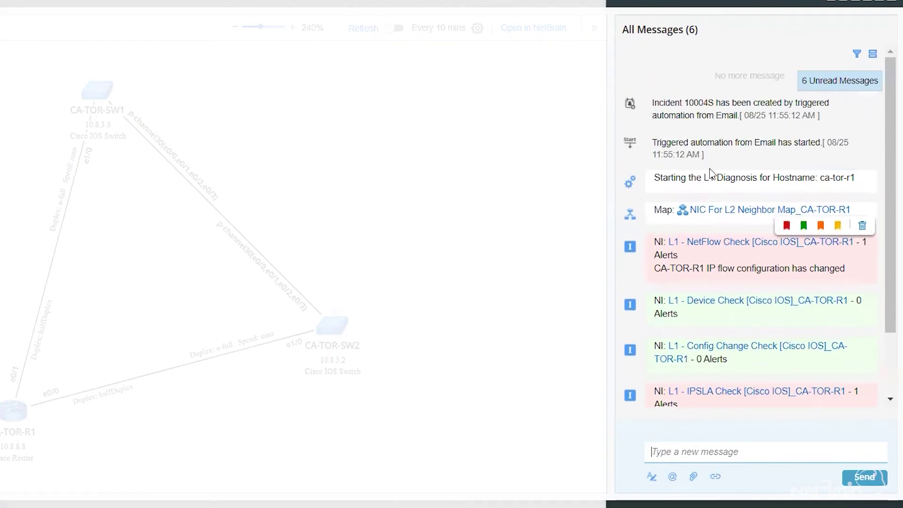
scroll(710, 174, "down", 3)
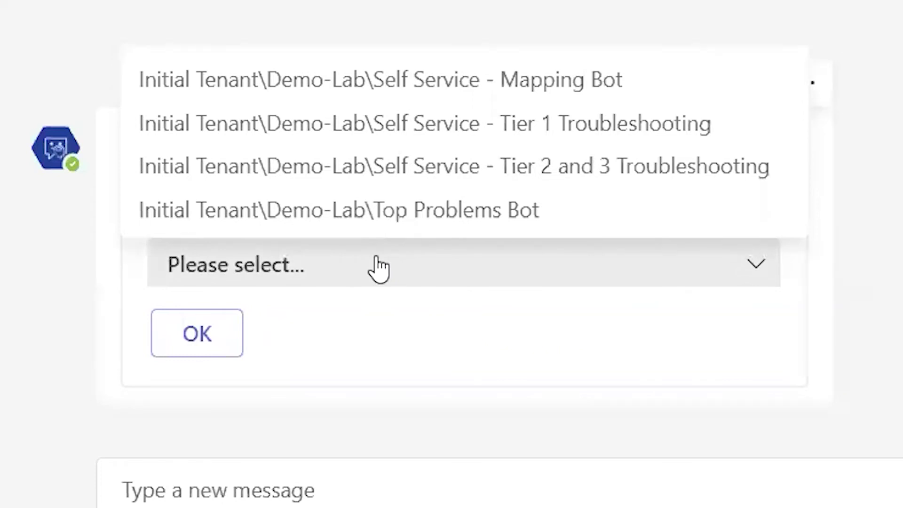
- Select the Top Problems Bot and pick the BGP Issues category
left_click(463, 211)
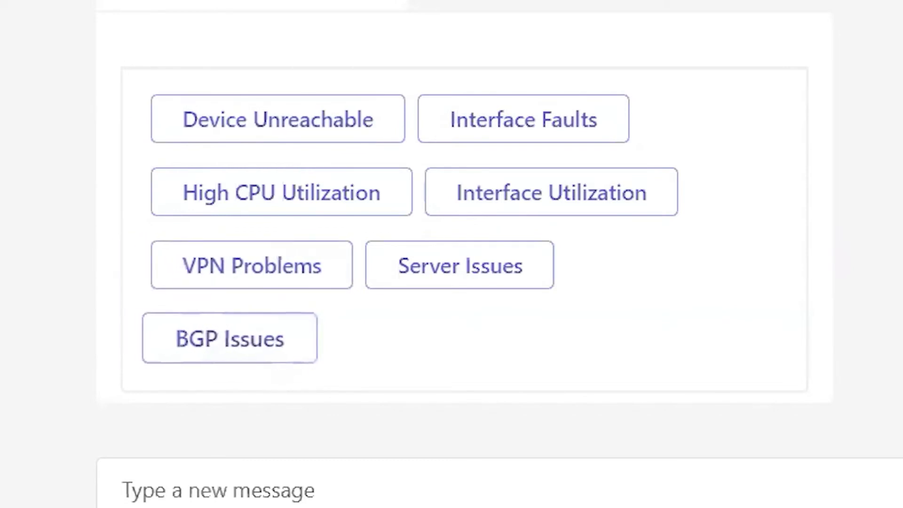
left_click(255, 347)
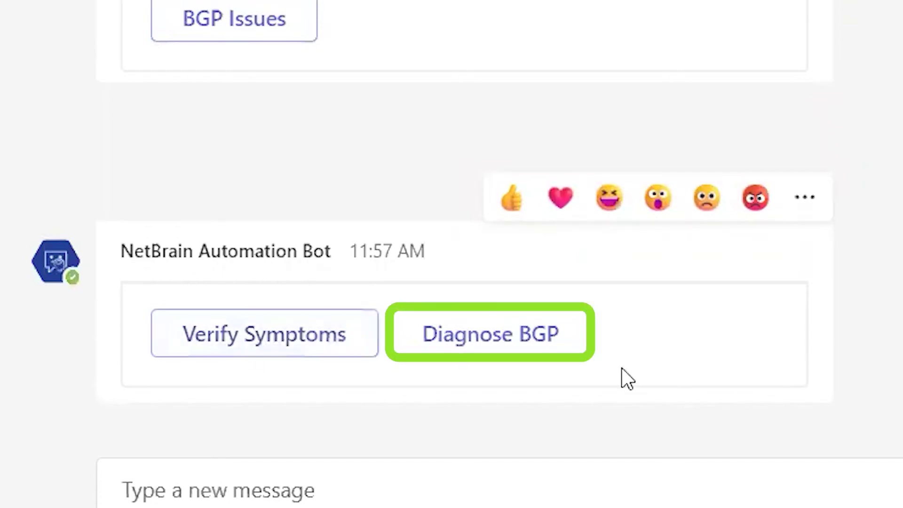
- Run Diagnose BGP on ca-tor-r1 and open incident 10004T's NetBrain output
left_click(559, 359)
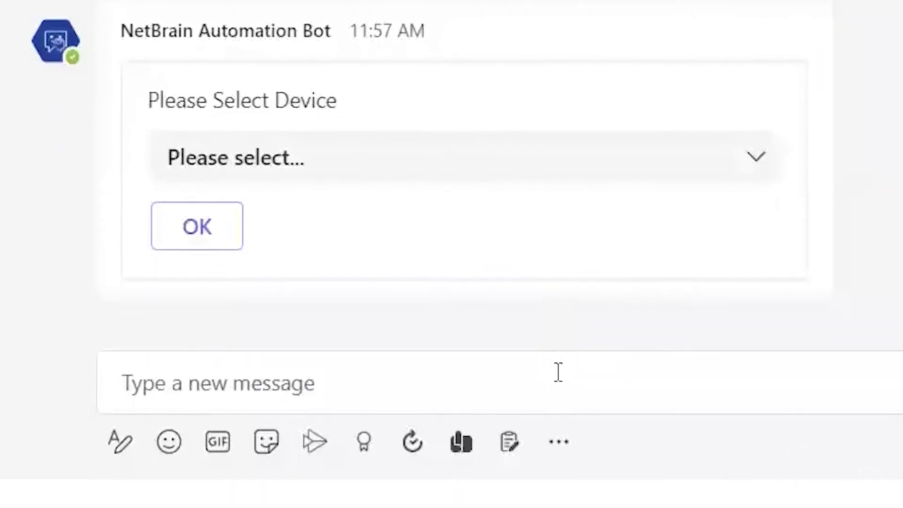
type("ca-tor-r1")
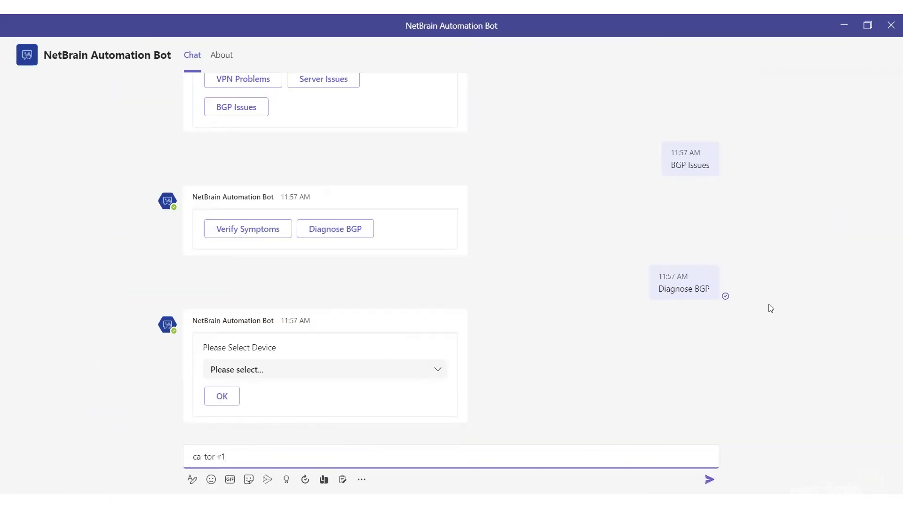
key("Return")
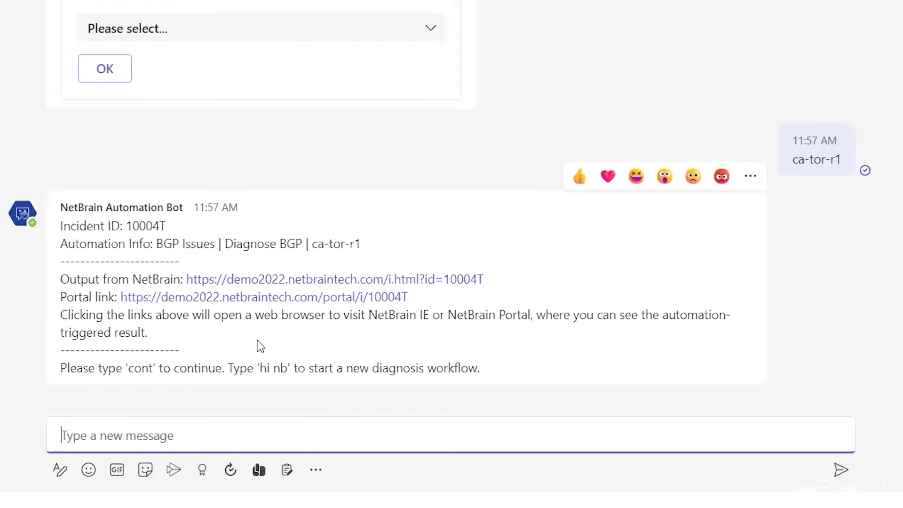
left_click(234, 282)
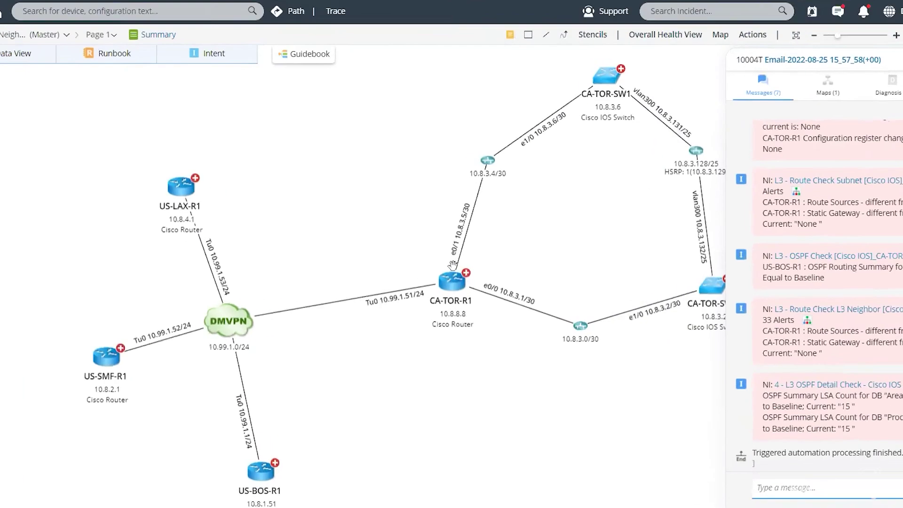
left_click(512, 295)
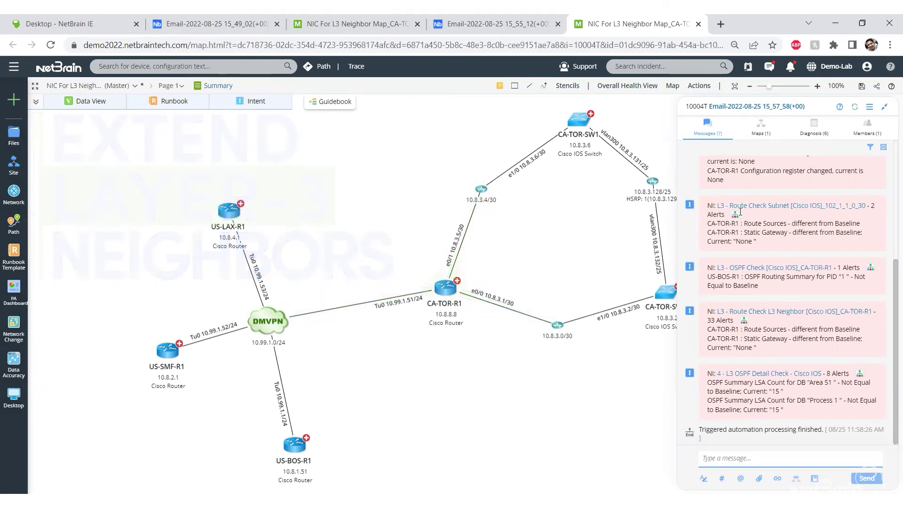
scroll(740, 212, "up", 5)
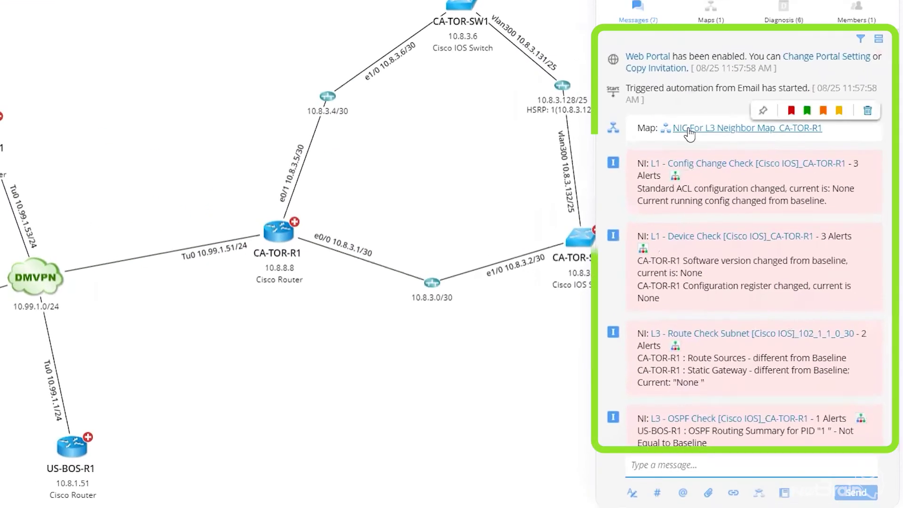
scroll(689, 134, "down", 5)
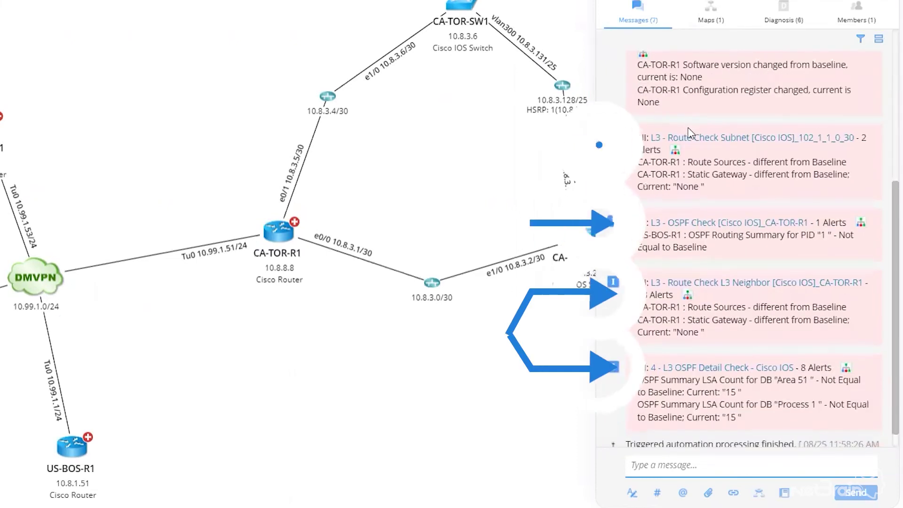
scroll(689, 133, "down", 1)
scroll(689, 127, "up", 5)
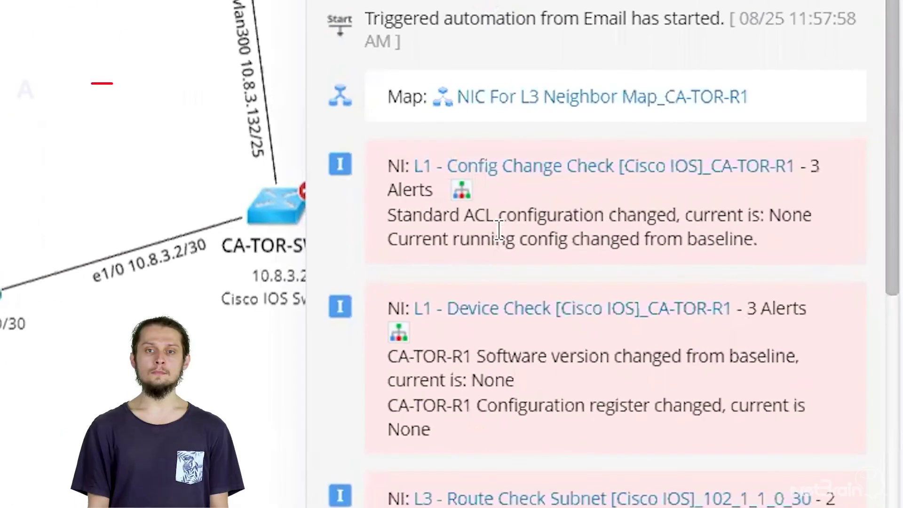
scroll(492, 240, "down", 3)
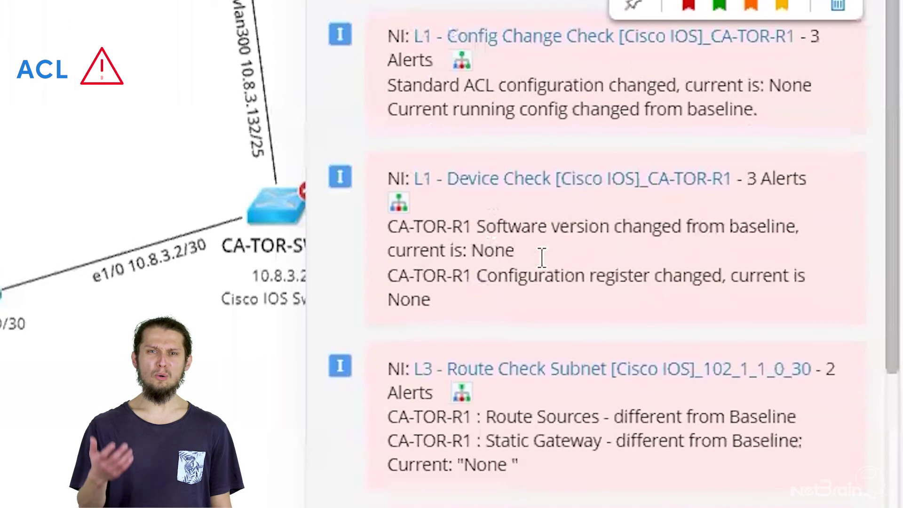
scroll(519, 203, "down", 5)
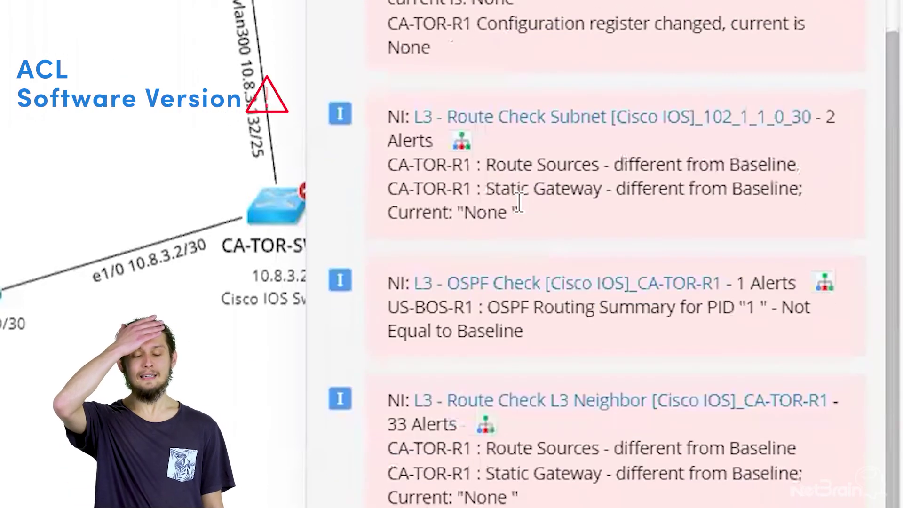
scroll(518, 203, "down", 4)
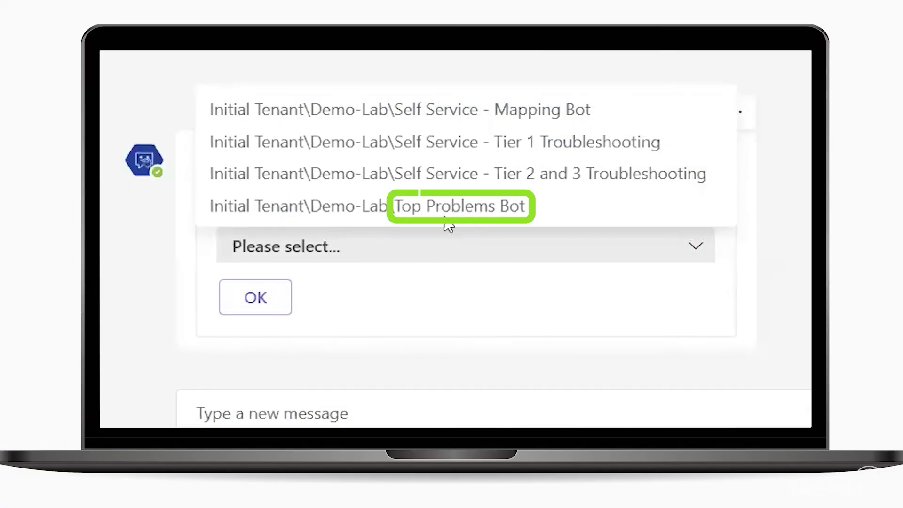
- Confirm the Top Problems Bot, choose BGP Issues, and launch Diagnose BGP
left_click(445, 211)
left_click(278, 307)
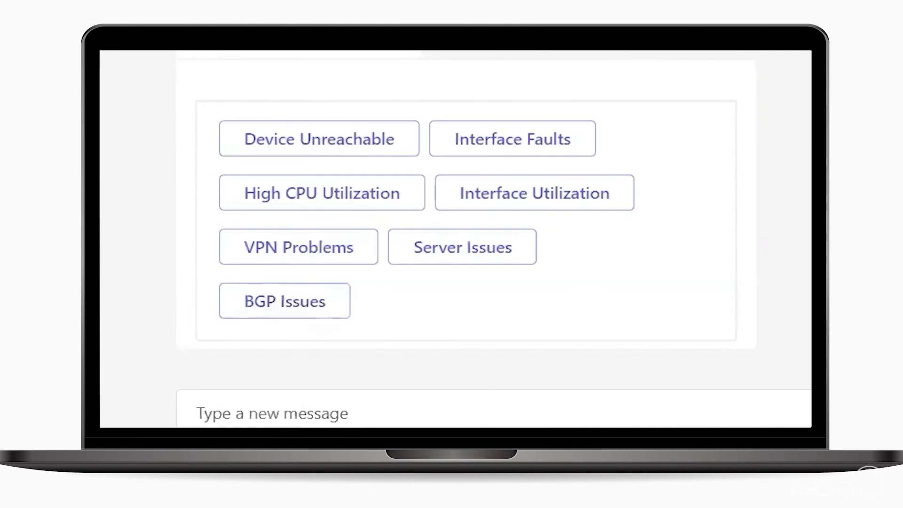
left_click(342, 314)
left_click(300, 306)
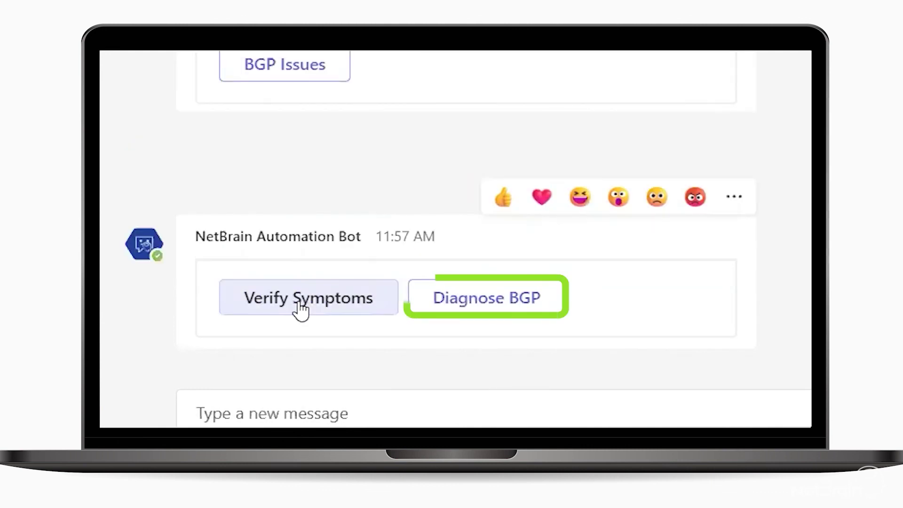
left_click(541, 316)
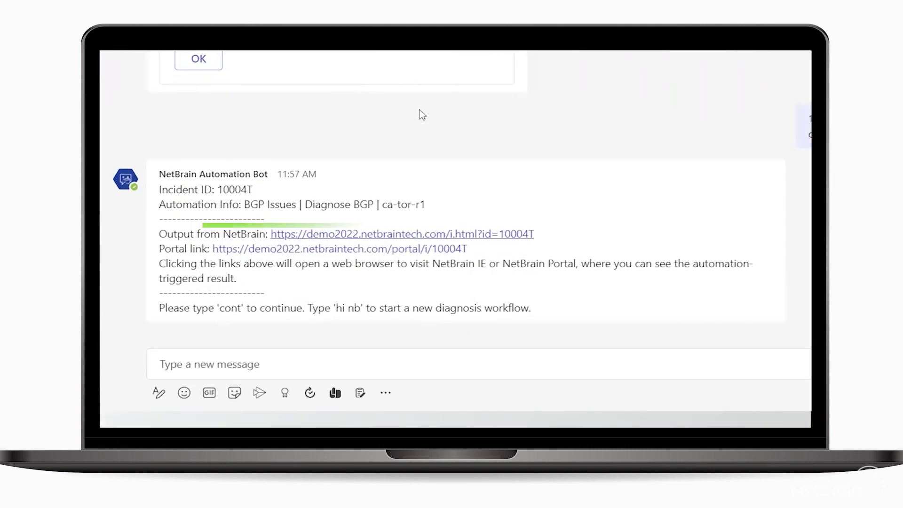